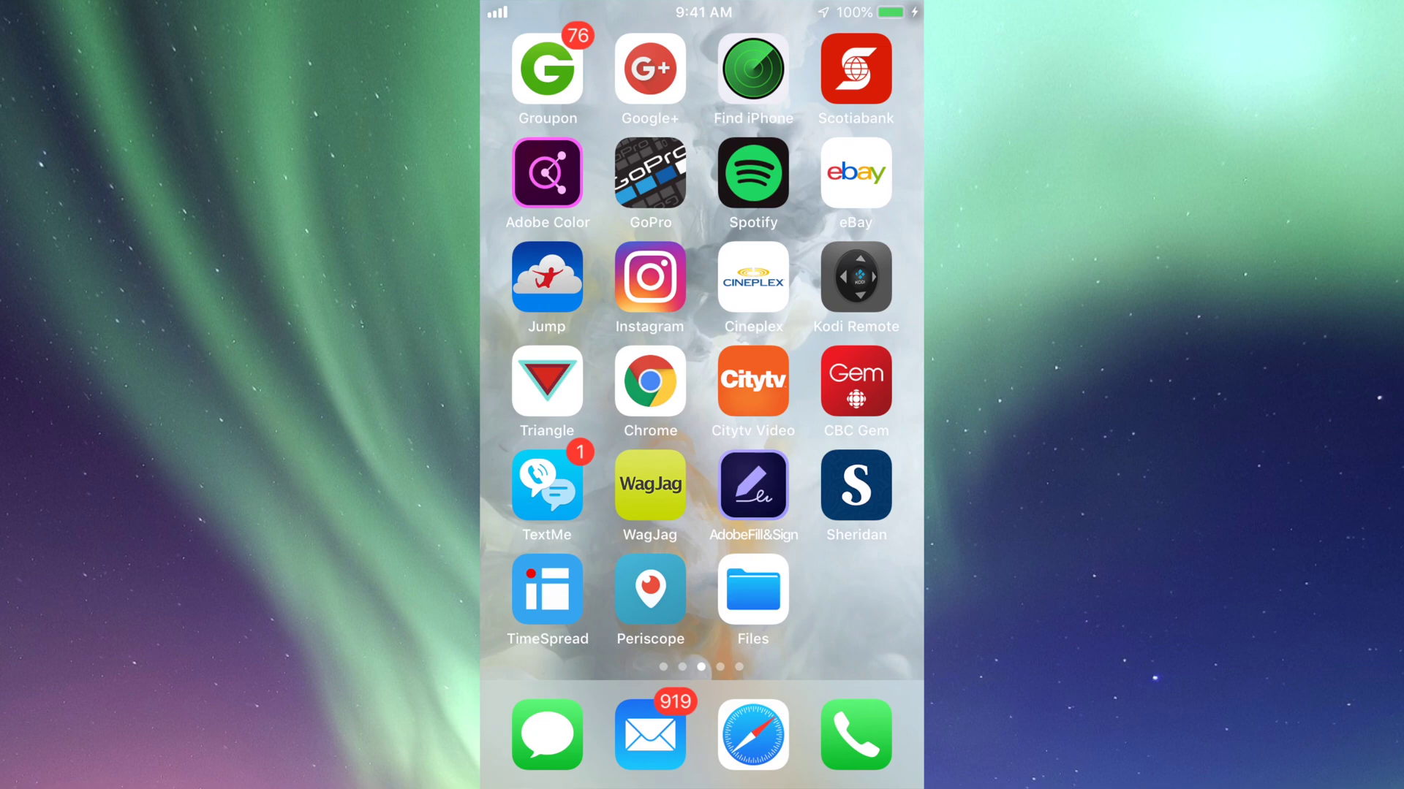
Lift the Files app into rearranging mode and drop it back in its original spot.
drag(753, 592, 744, 601)
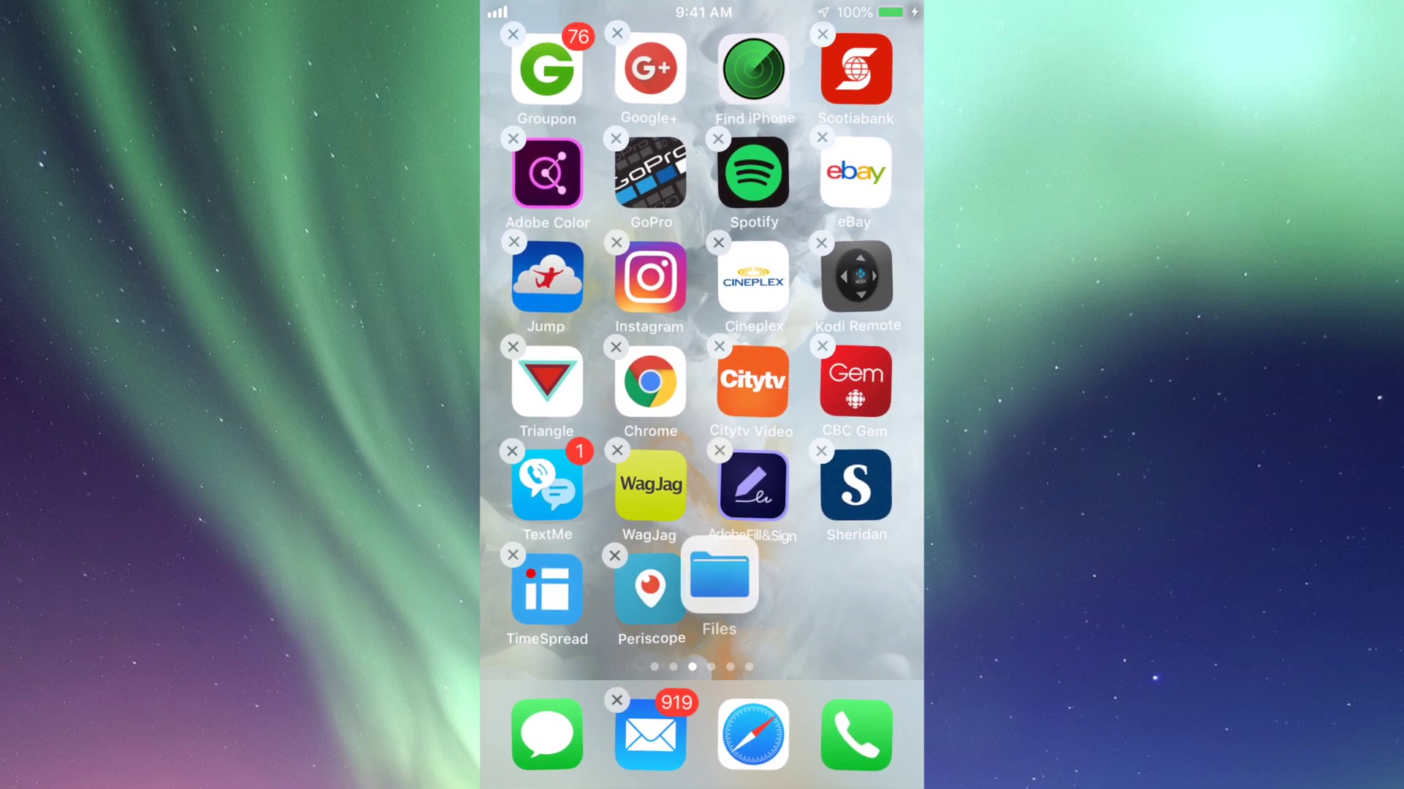
mouse_move(744, 601)
mouse_down()
mouse_move(818, 526)
mouse_move(774, 548)
mouse_move(753, 593)
mouse_up()
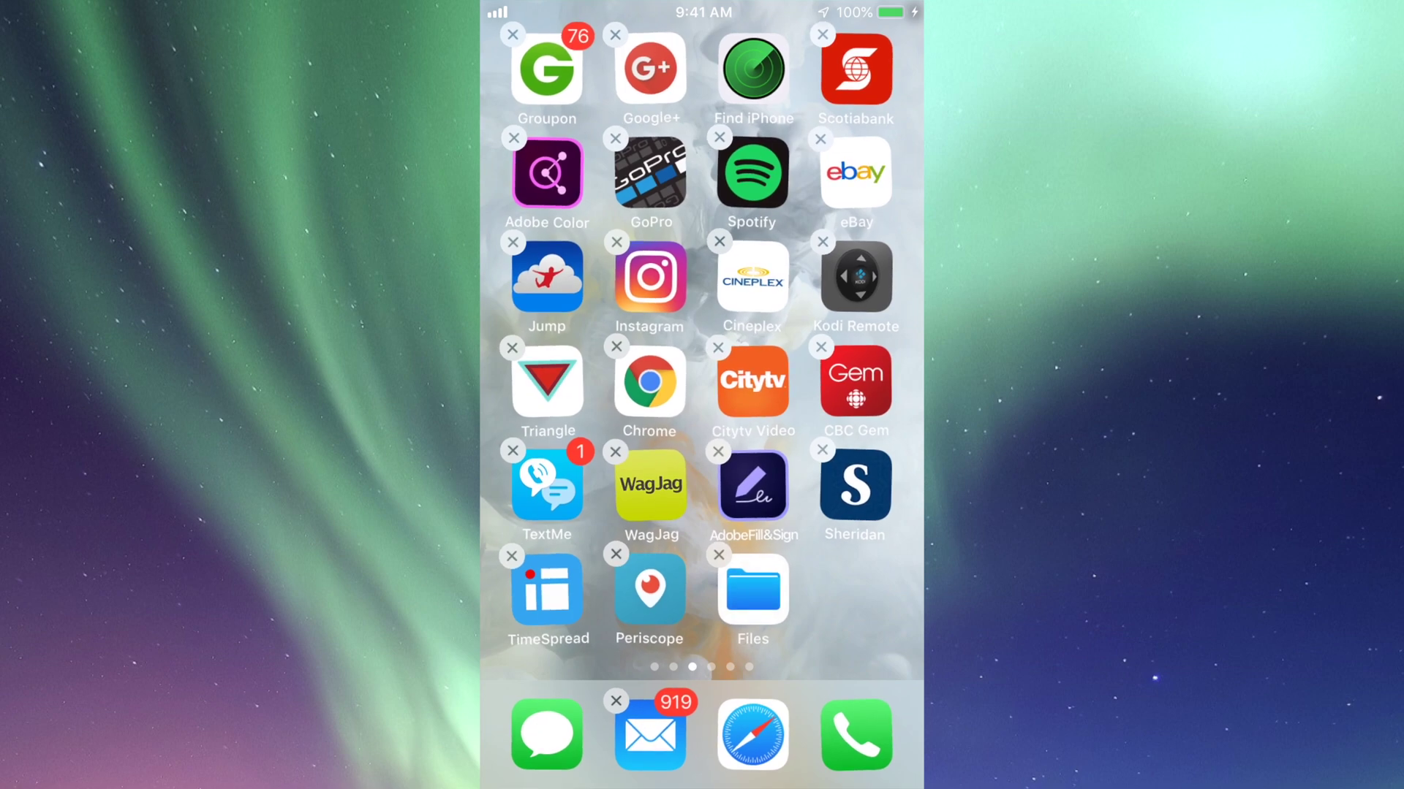
key(Home)
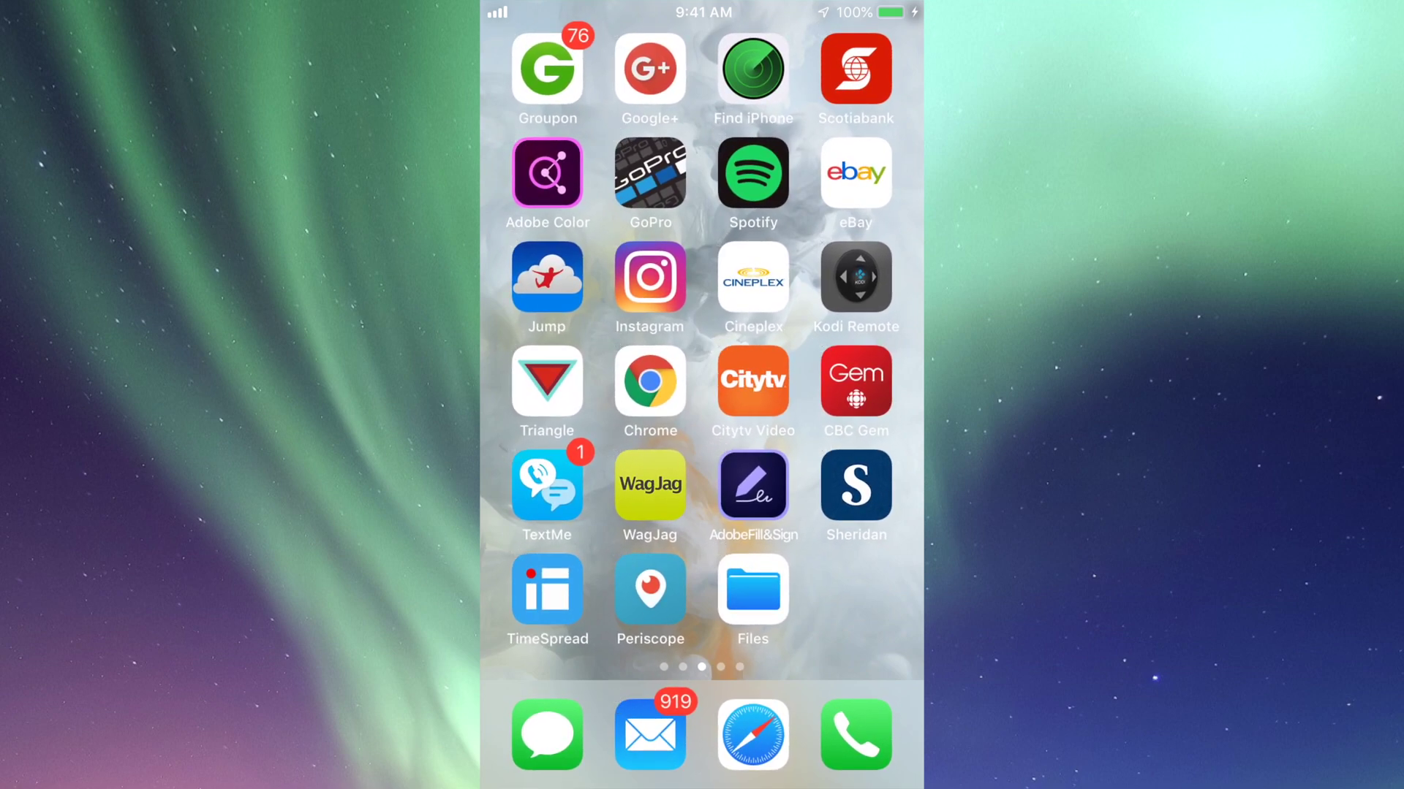